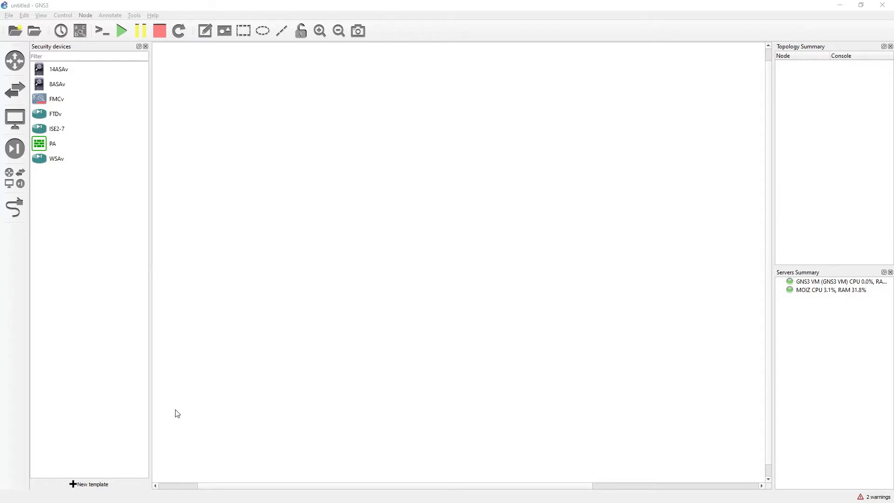
pyautogui.click(99, 487)
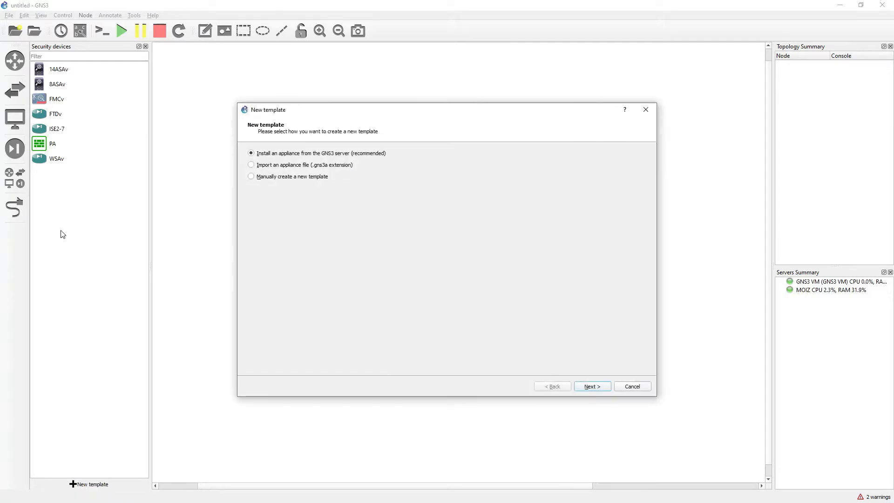
pyautogui.click(590, 387)
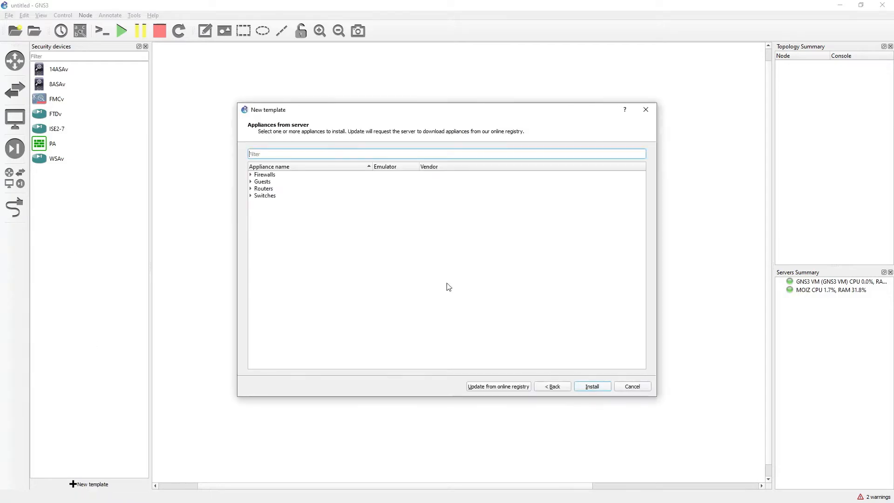
pyautogui.doubleClick(259, 175)
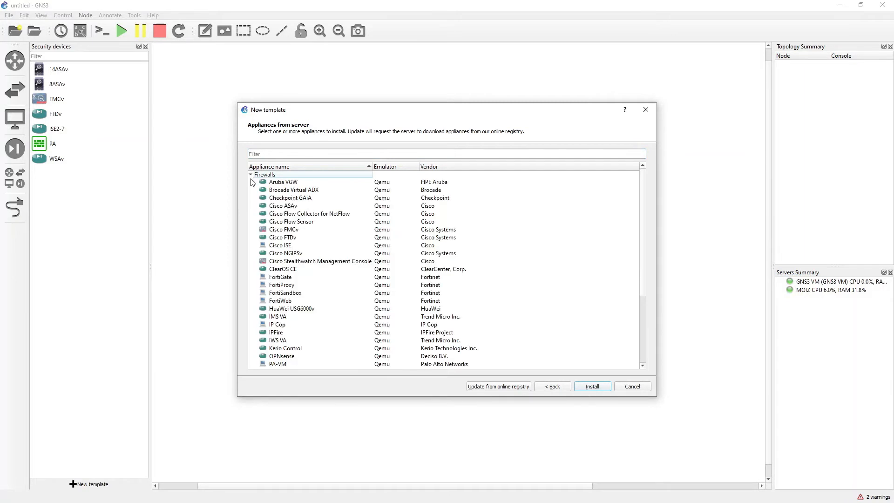
pyautogui.click(312, 214)
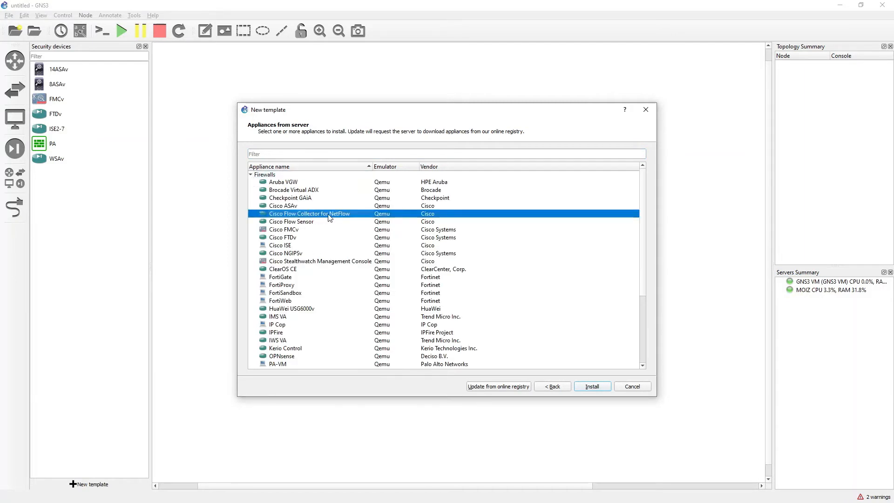
pyautogui.moveTo(299, 224)
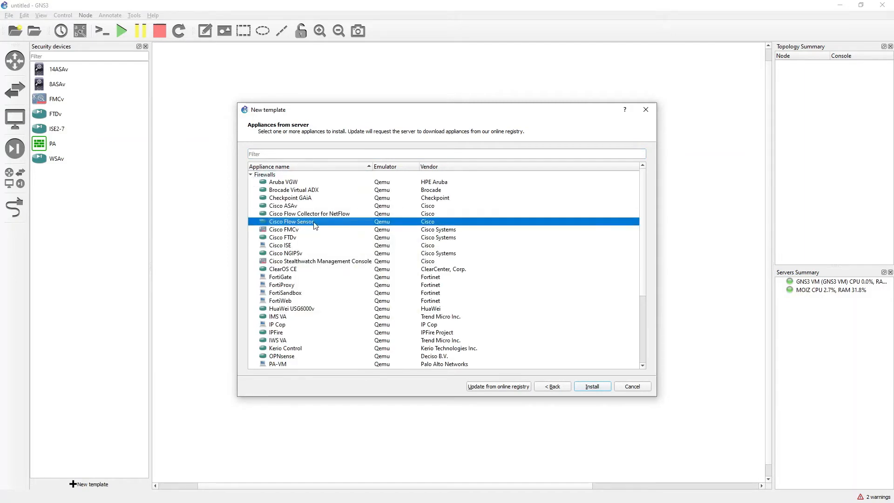
pyautogui.click(335, 262)
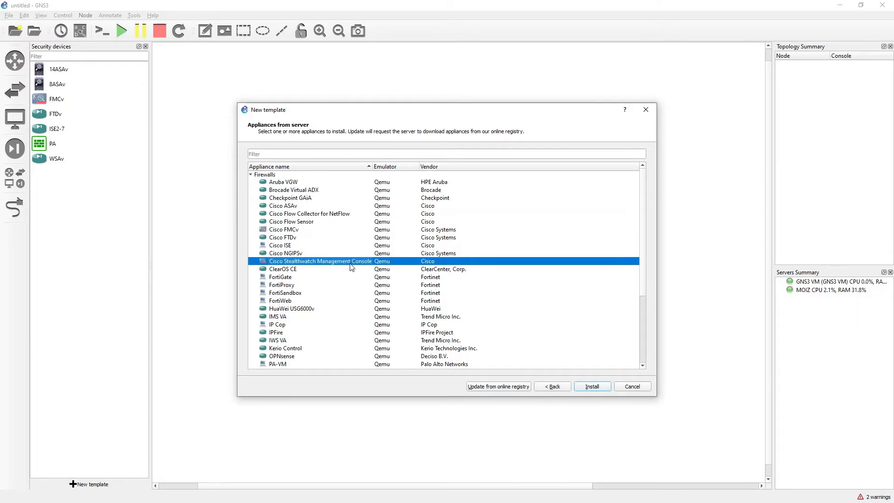
pyautogui.moveTo(359, 269)
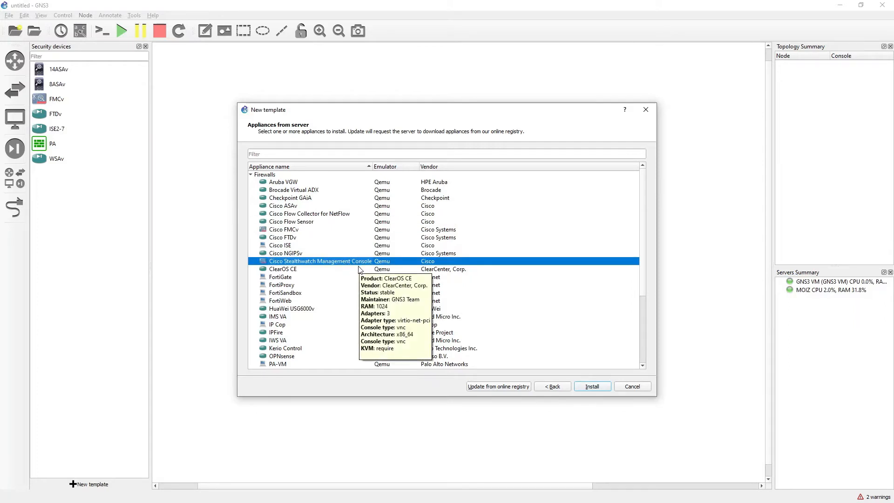
pyautogui.moveTo(329, 263)
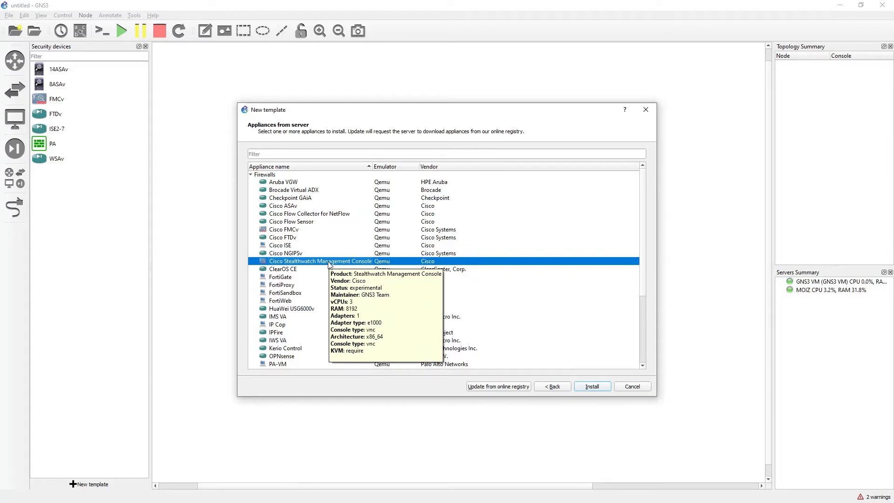
pyautogui.click(332, 214)
pyautogui.click(348, 264)
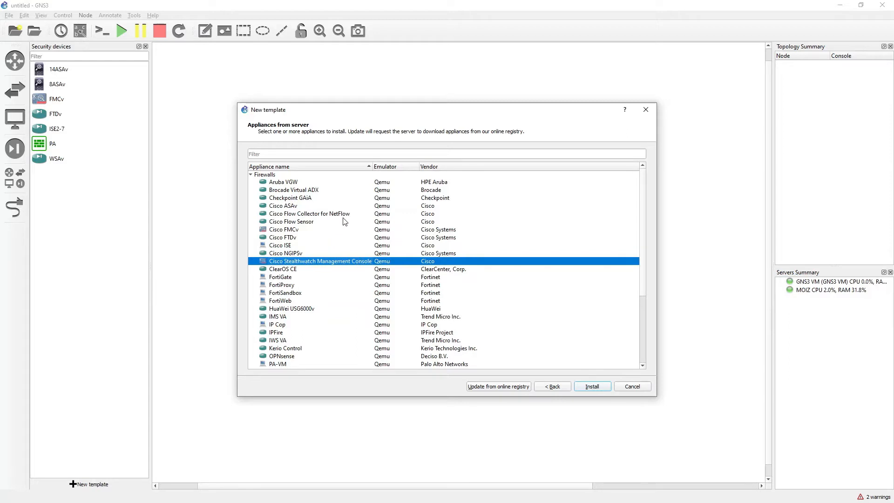
pyautogui.click(633, 388)
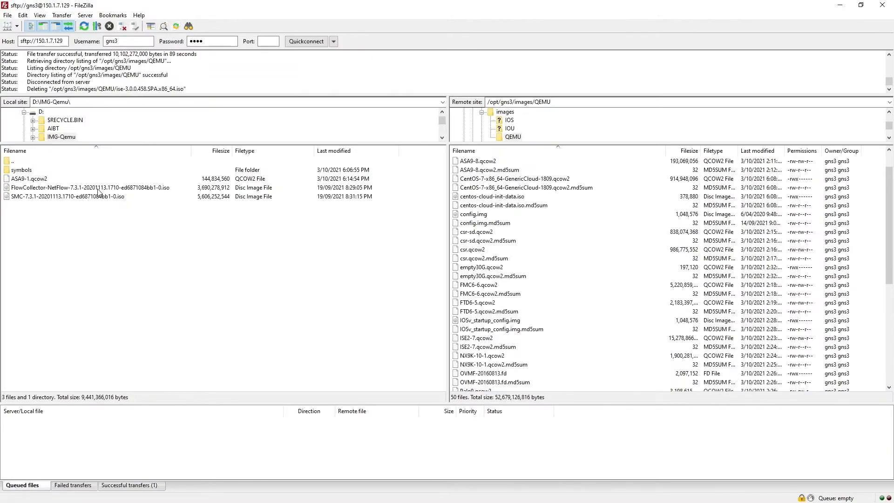
# Switch to FileZilla and upload the SMC-7.3.1 ISO and the FlowCollector-NetFlow ISO to the remote /opt/gns3/images/QEMU folder.
pyautogui.click(104, 189)
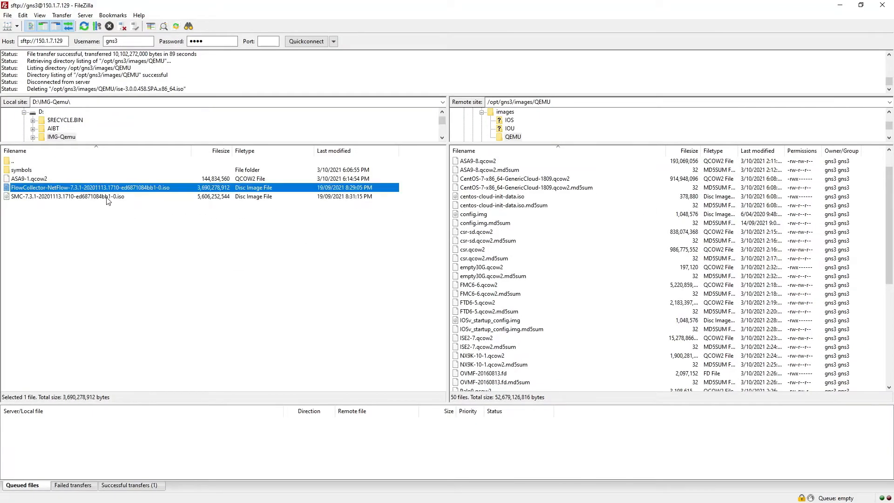
pyautogui.click(115, 197)
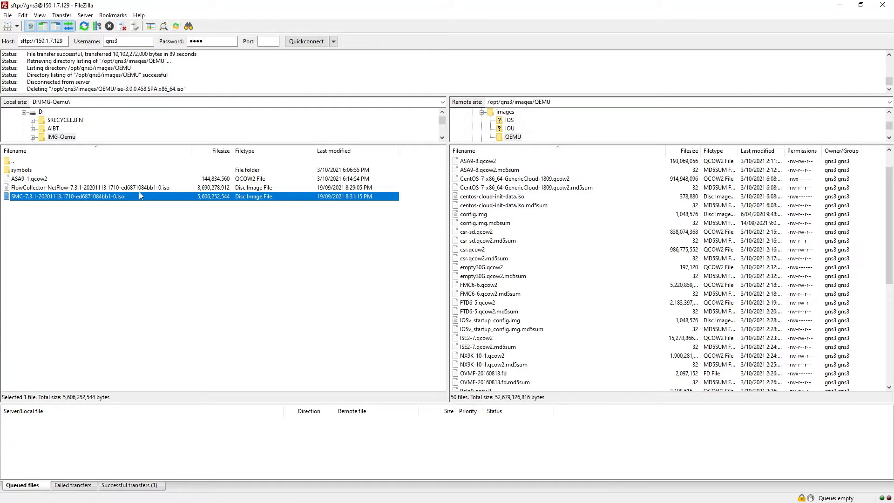
pyautogui.doubleClick(138, 198)
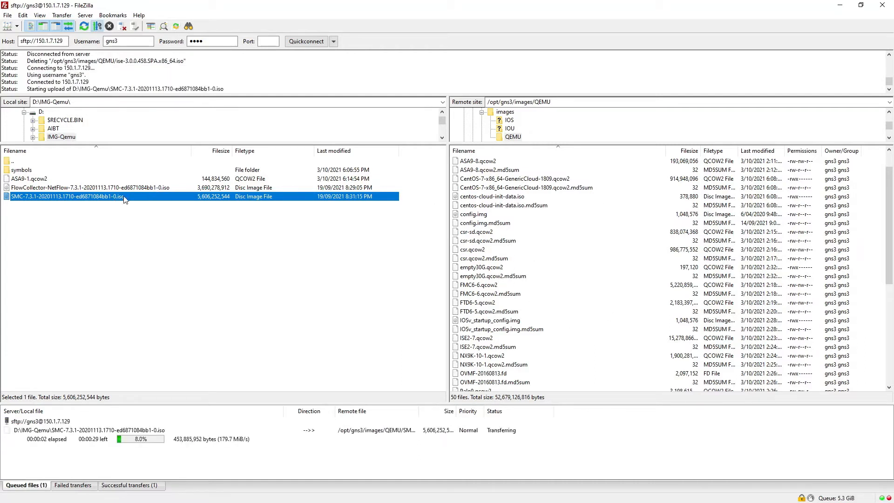
pyautogui.doubleClick(136, 188)
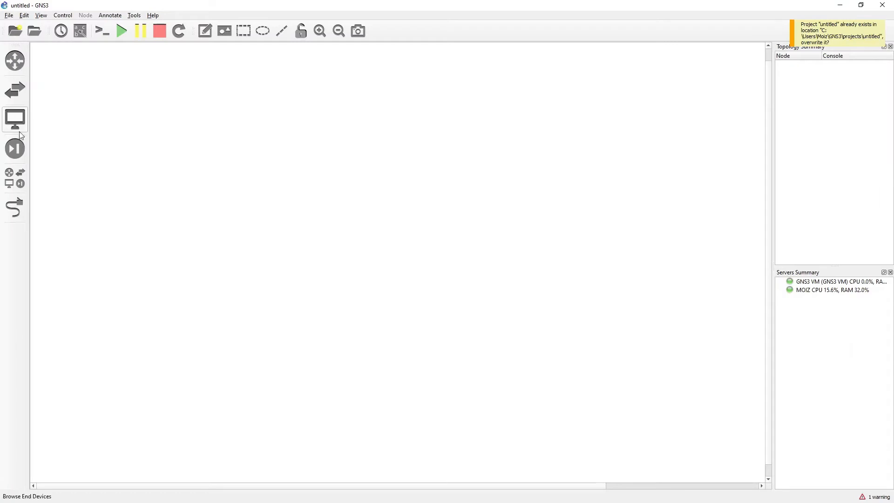
# Start a new server appliance template for Cisco Stealthwatch Management Console under Firewalls and accept the default Qemu binary.
pyautogui.click(15, 149)
pyautogui.click(99, 484)
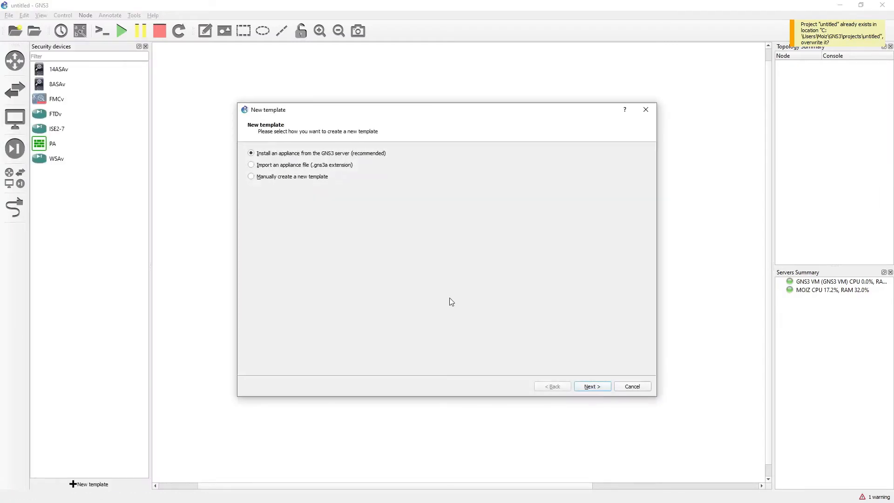
pyautogui.click(593, 387)
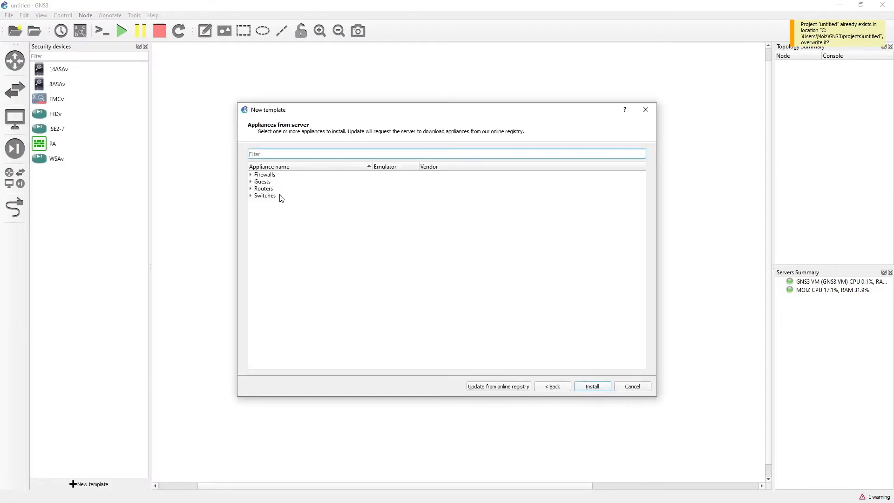
pyautogui.click(251, 176)
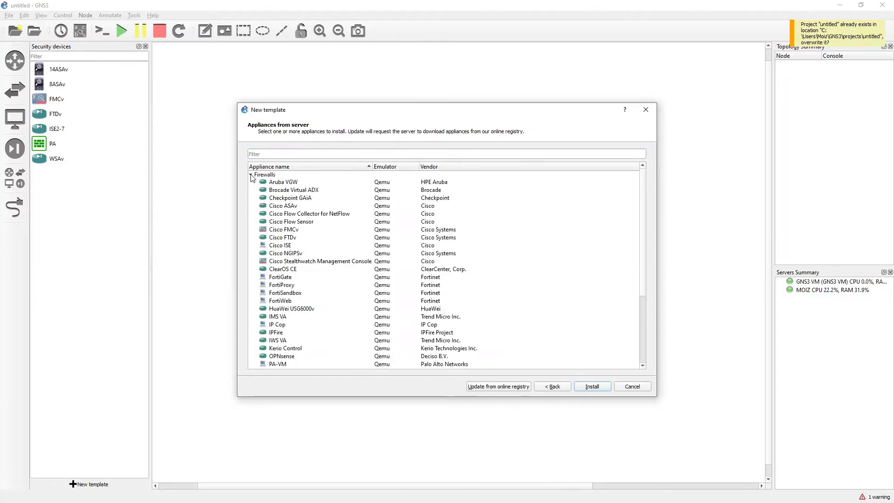
pyautogui.click(343, 261)
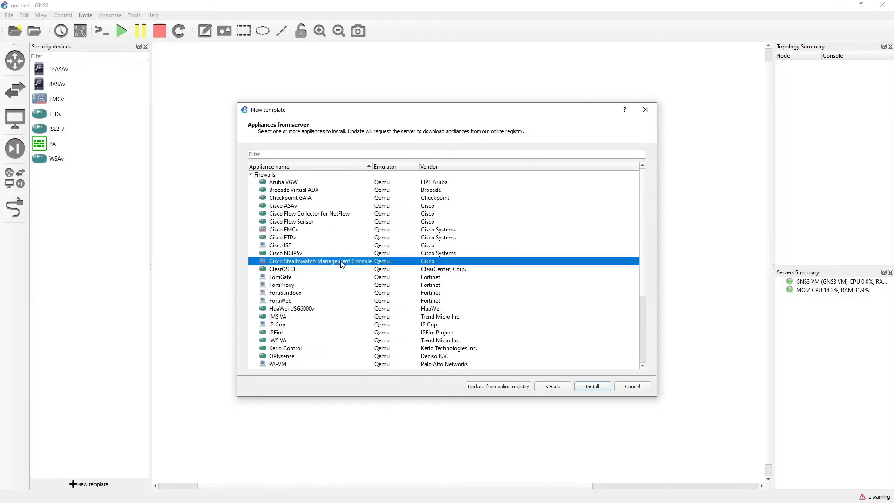
pyautogui.click(592, 387)
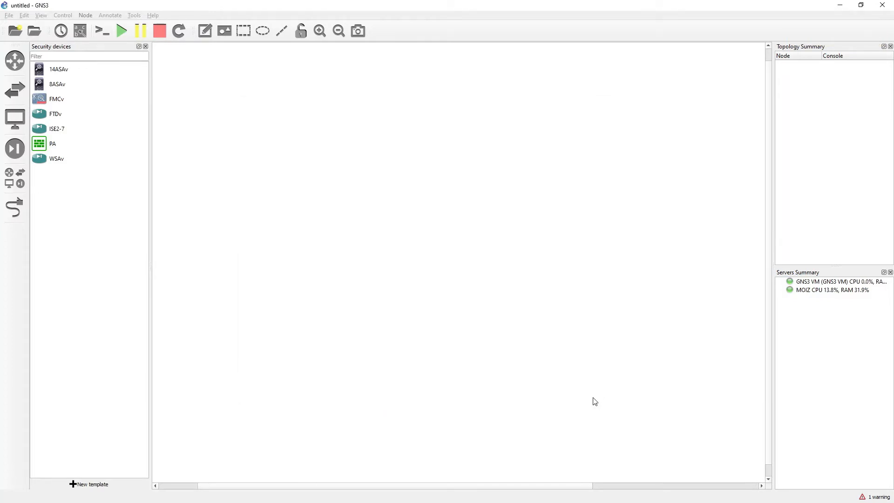
pyautogui.click(597, 390)
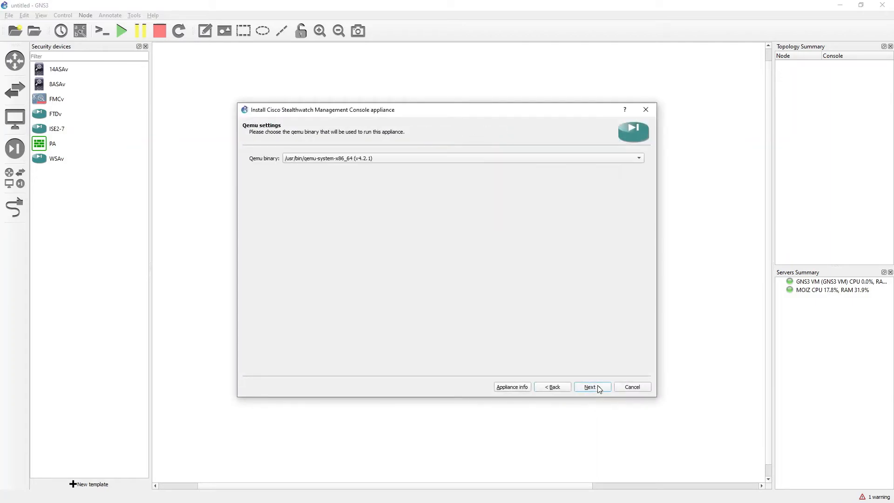
pyautogui.click(597, 389)
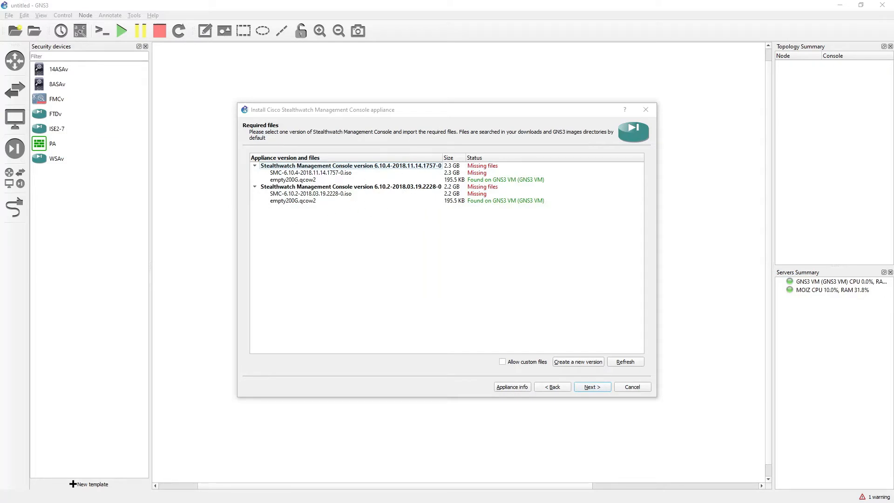
# Copy the SMC-7.3.1 ISO file name from FileZilla's local file list and return to GNS3.
pyautogui.hotkey('alt', 'Tab')
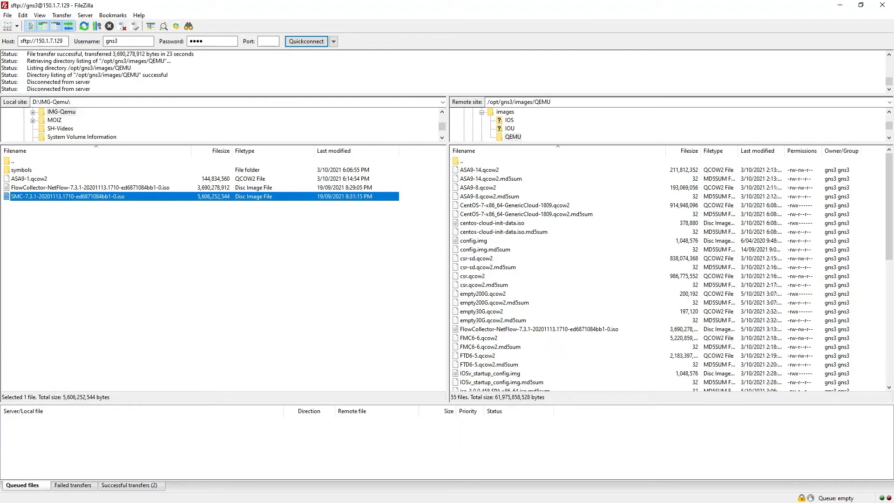
pyautogui.hotkey('alt', 'Tab')
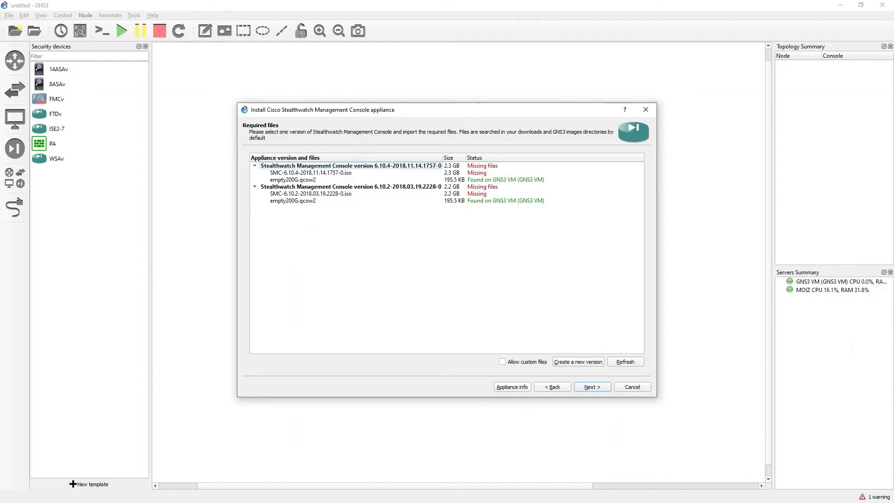
pyautogui.hotkey('alt', 'Tab')
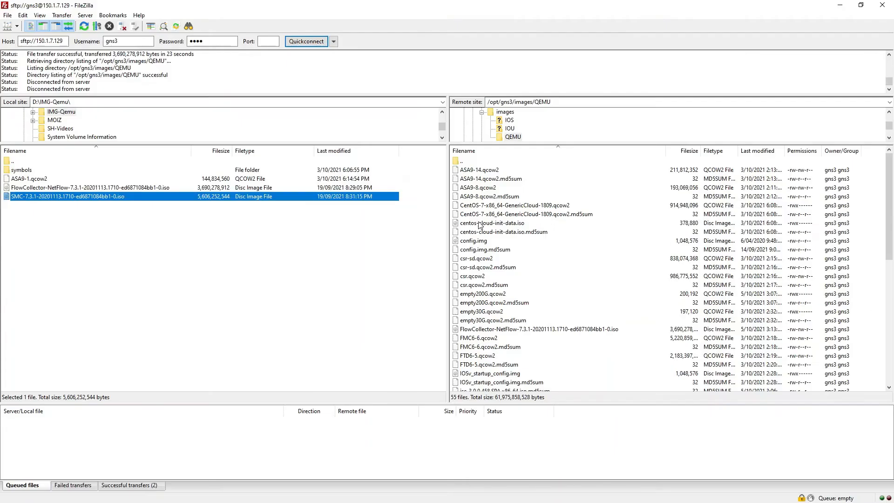
pyautogui.rightClick(114, 197)
pyautogui.click(153, 290)
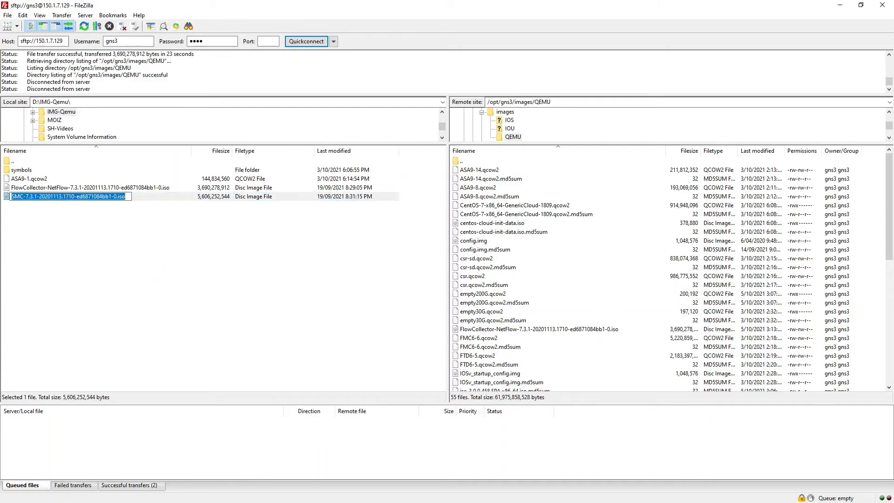
pyautogui.hotkey('alt', 'Tab')
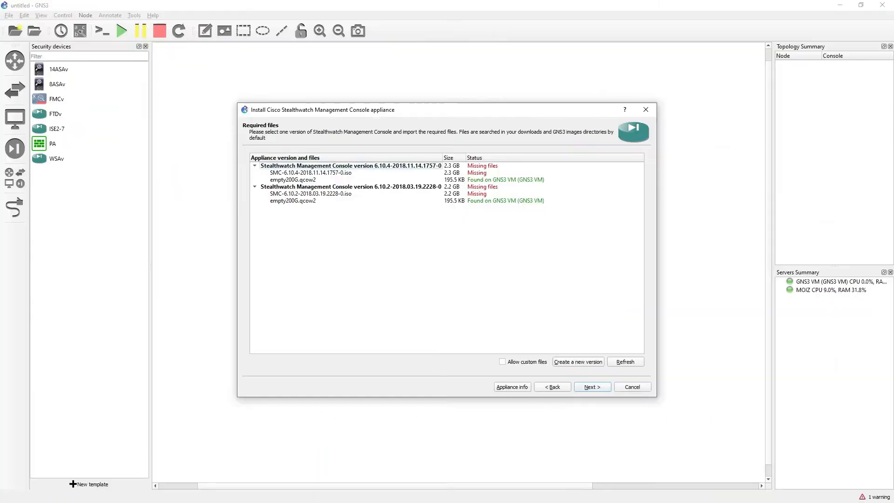
# Create a new appliance version named 7.3 and paste the copied SMC ISO file name as its cdrom image.
pyautogui.click(584, 362)
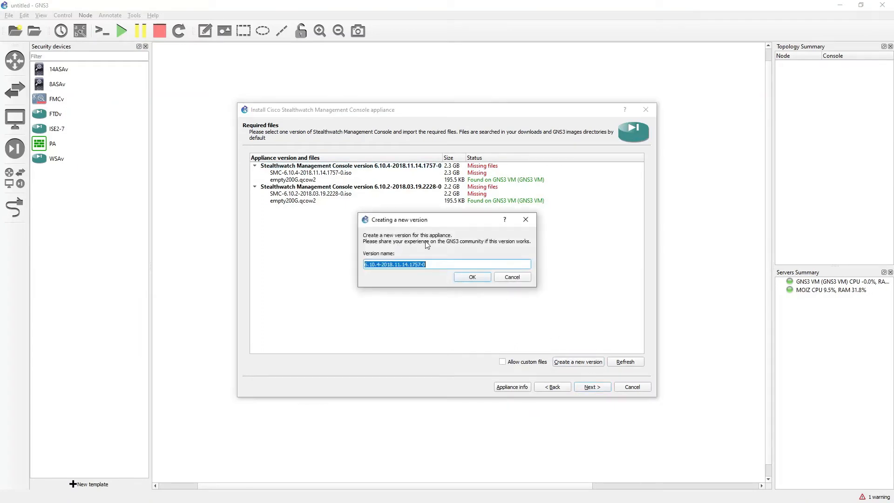
pyautogui.press('BackSpace')
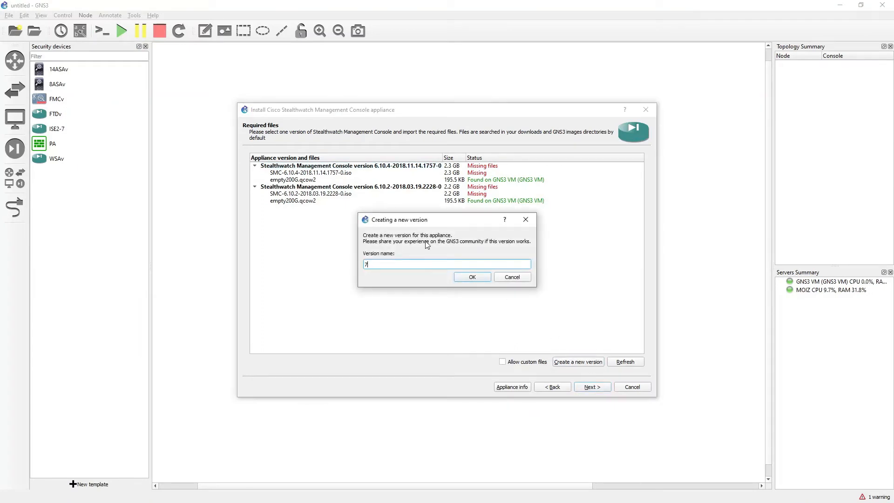
pyautogui.click(473, 277)
pyautogui.press('BackSpace')
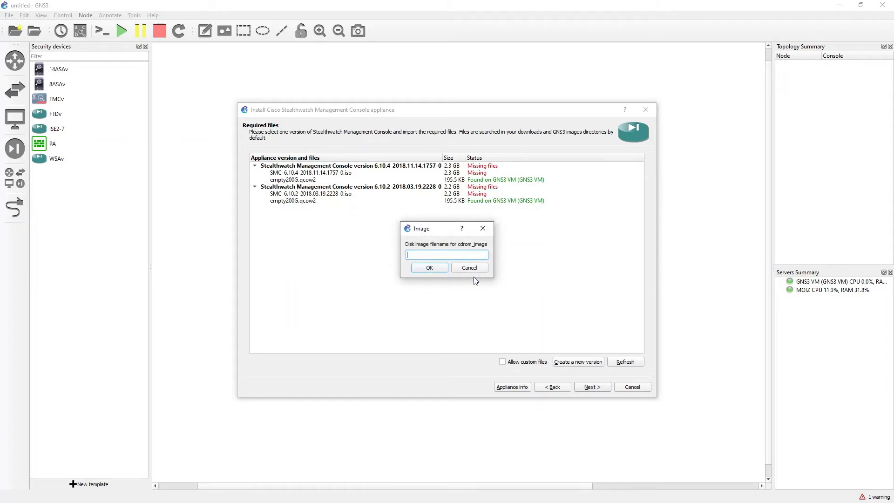
pyautogui.hotkey('ctrl', 'v')
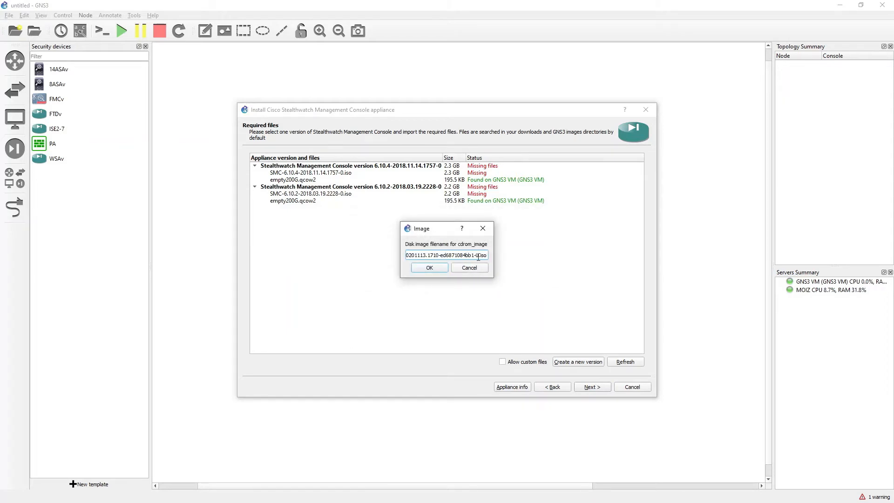
pyautogui.click(432, 269)
pyautogui.click(432, 269)
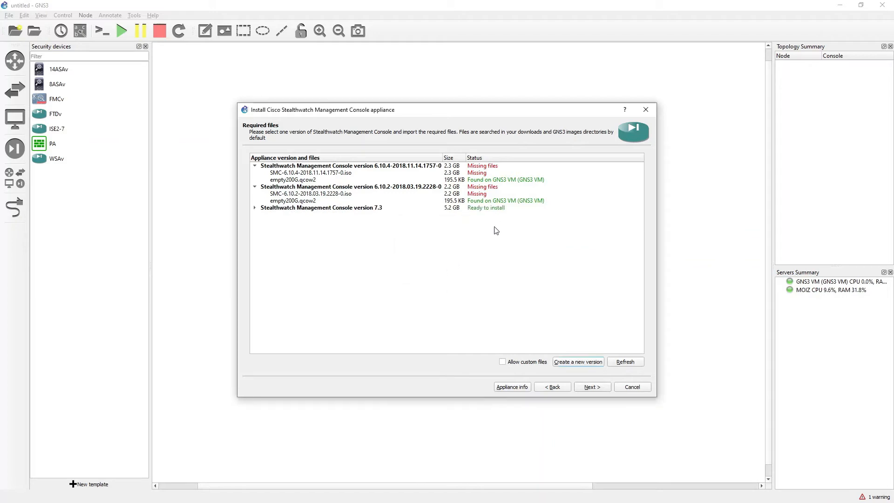
# Select Stealthwatch Management Console version 7.3 and continue to install it.
pyautogui.click(497, 213)
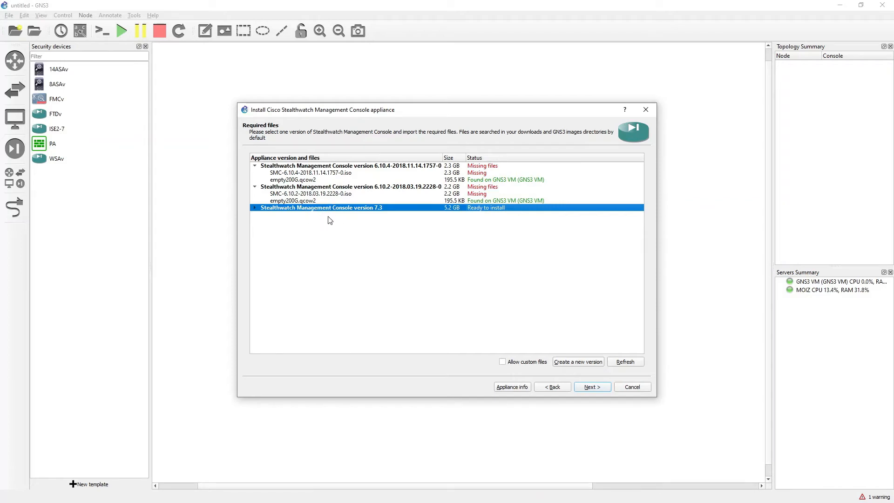
pyautogui.click(309, 200)
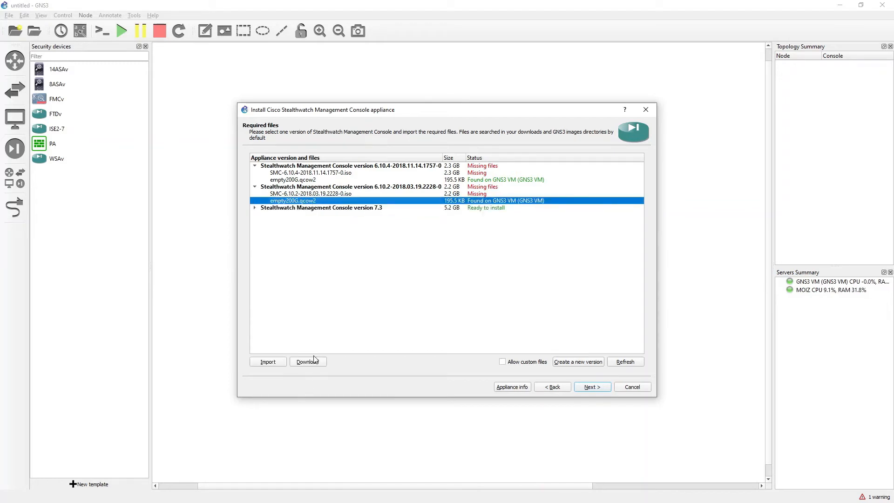
pyautogui.click(373, 208)
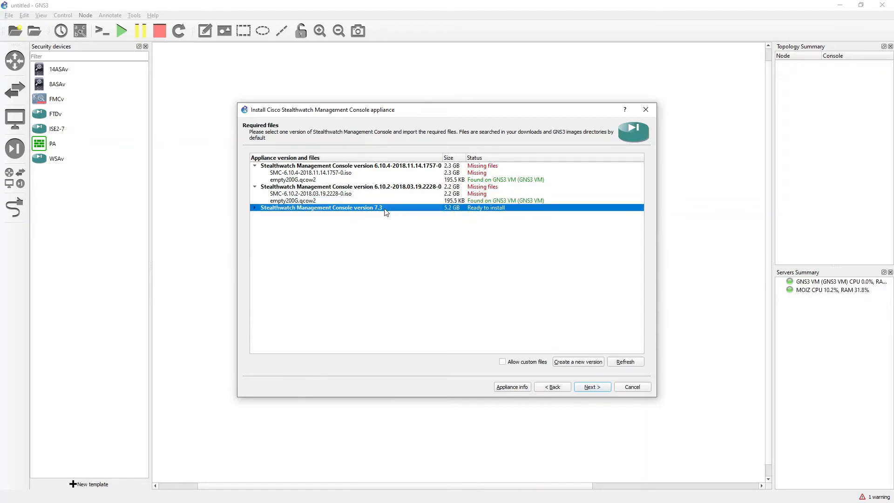
pyautogui.click(591, 387)
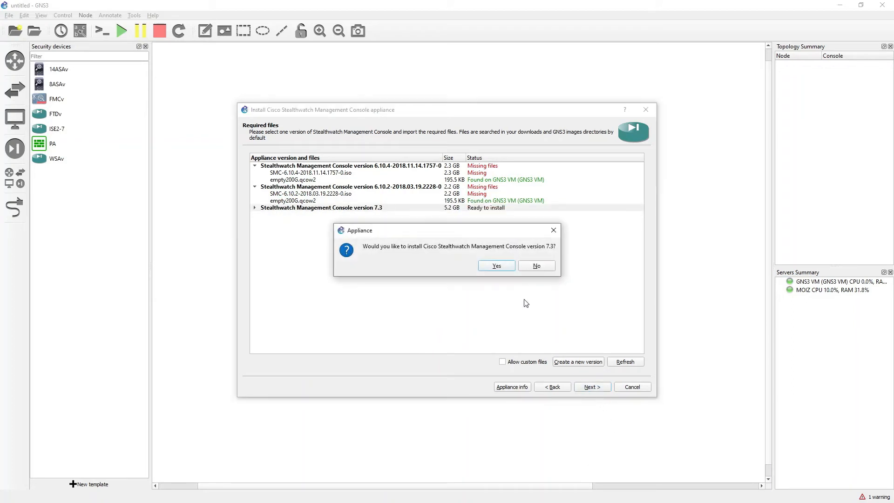
# Confirm installing Stealthwatch Management Console 7.3, finish the wizard, and place an SMC node in the workspace.
pyautogui.click(496, 266)
pyautogui.click(596, 390)
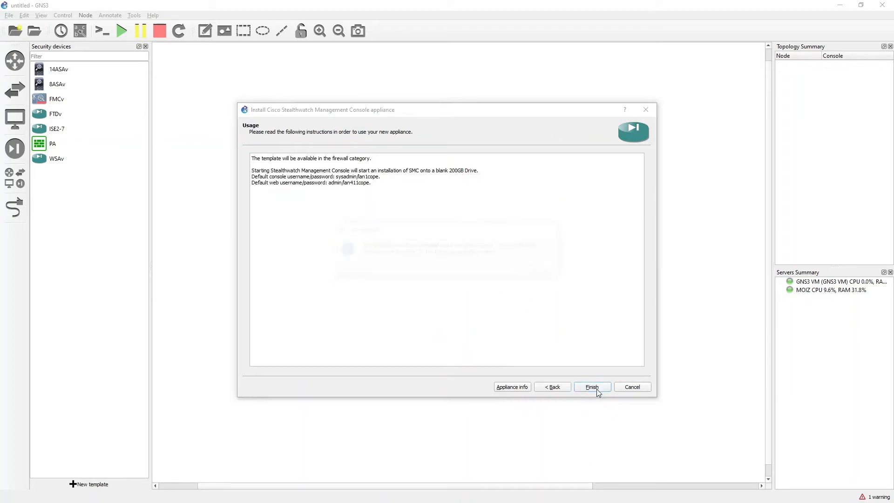
pyautogui.click(540, 267)
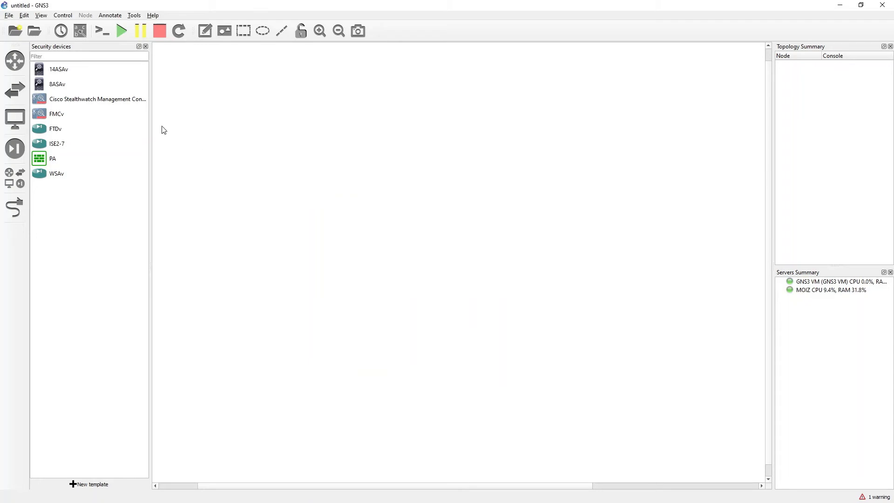
pyautogui.moveTo(45, 103); pyautogui.dragTo(298, 125)
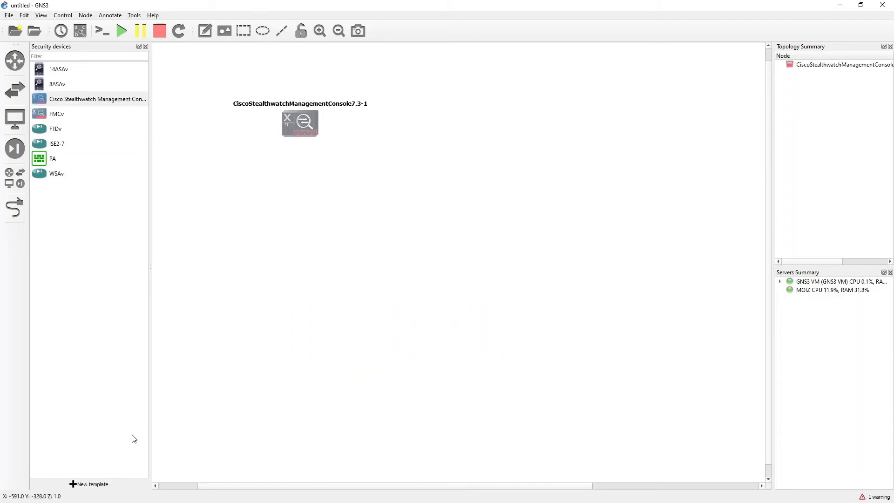
# Start a new server appliance template for Cisco Flow Collector for NetFlow under Firewalls, installing on the GNS3 VM with default settings.
pyautogui.click(102, 484)
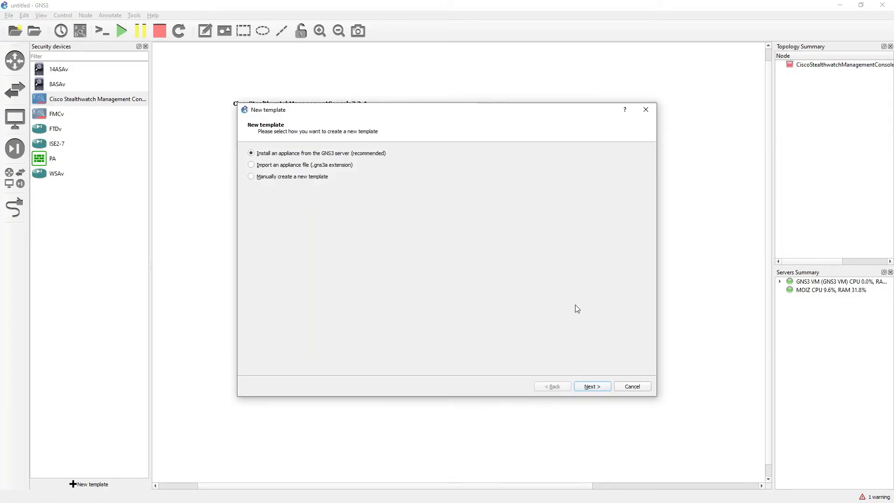
pyautogui.click(591, 387)
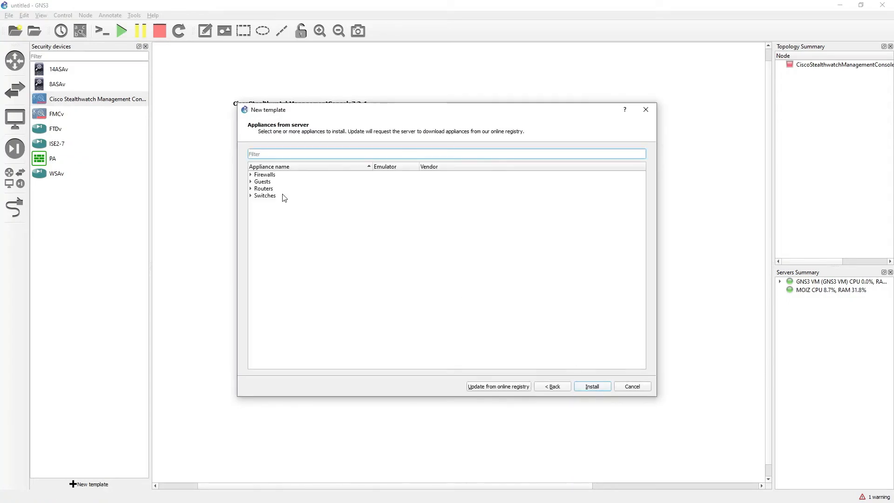
pyautogui.click(250, 175)
pyautogui.click(325, 214)
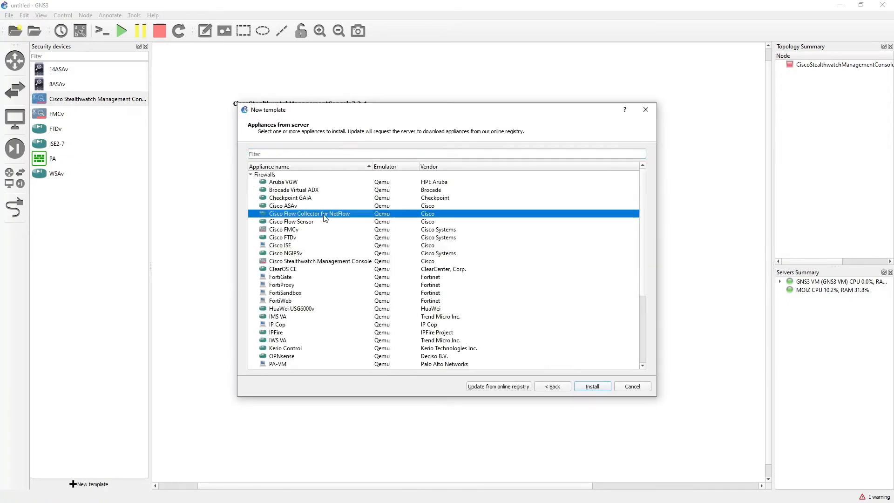
pyautogui.click(591, 386)
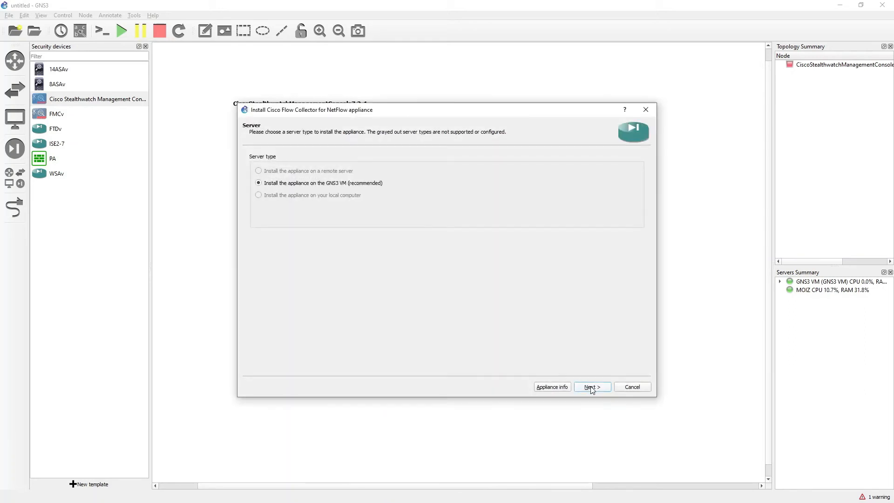
pyautogui.click(592, 386)
pyautogui.click(591, 386)
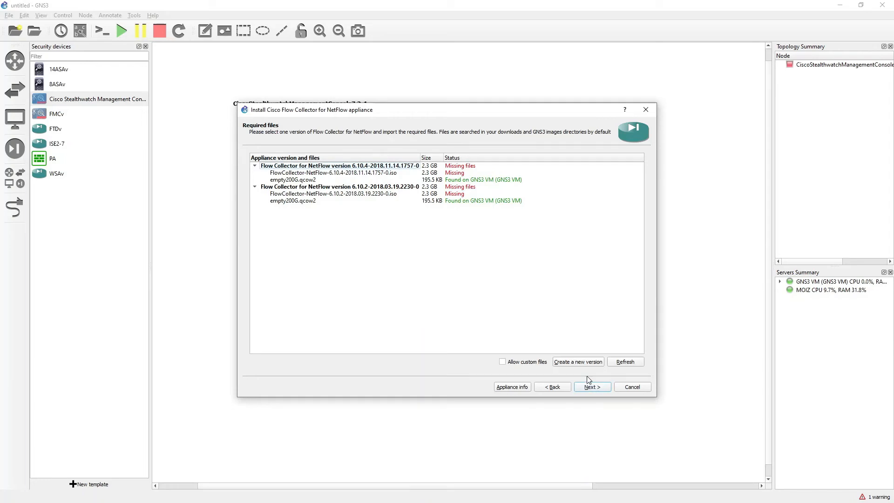
# Create a new Flow Collector appliance version named 7.3.
pyautogui.click(578, 364)
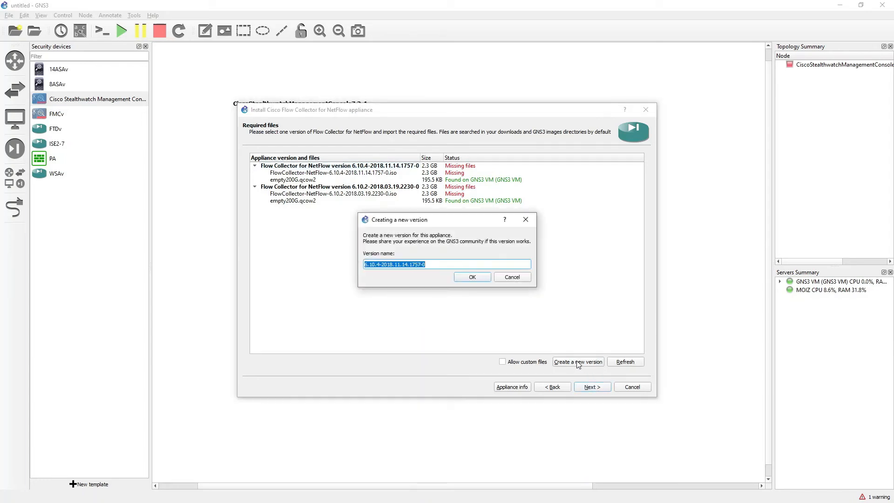
pyautogui.write('7')
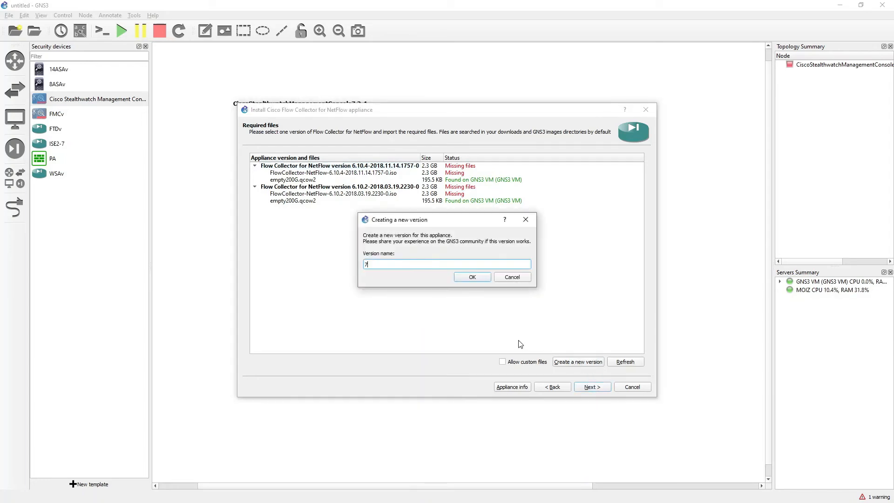
pyautogui.write('.3')
pyautogui.click(472, 277)
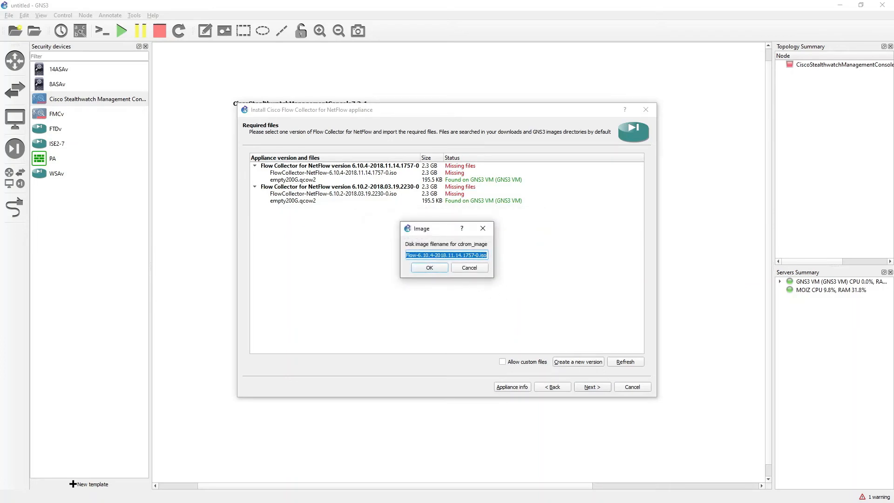
# Copy the FlowCollector-NetFlow-7.3.1 ISO file name from FileZilla's local file list and return to GNS3.
pyautogui.hotkey('alt', 'Tab')
pyautogui.click(151, 188)
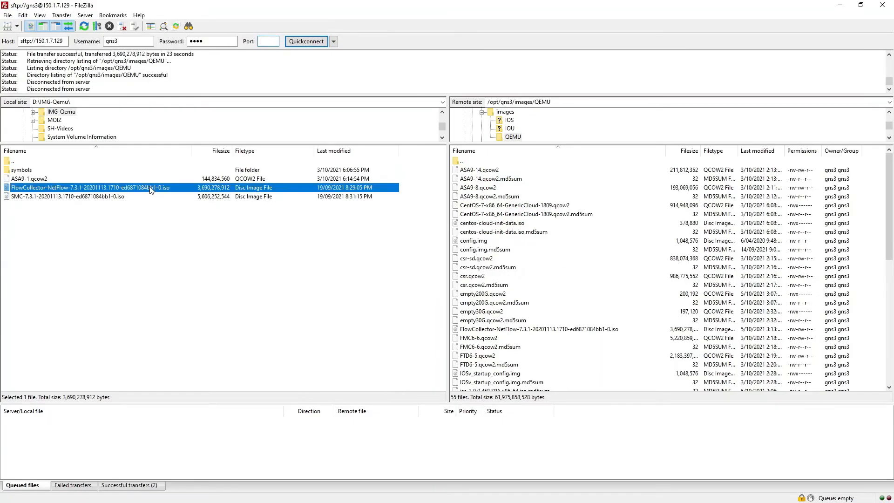
pyautogui.rightClick(151, 188)
pyautogui.click(205, 284)
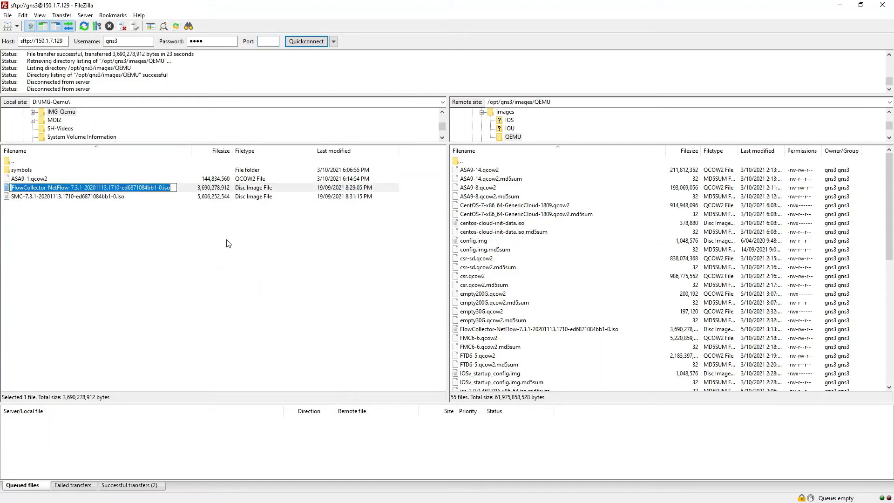
pyautogui.press('Escape')
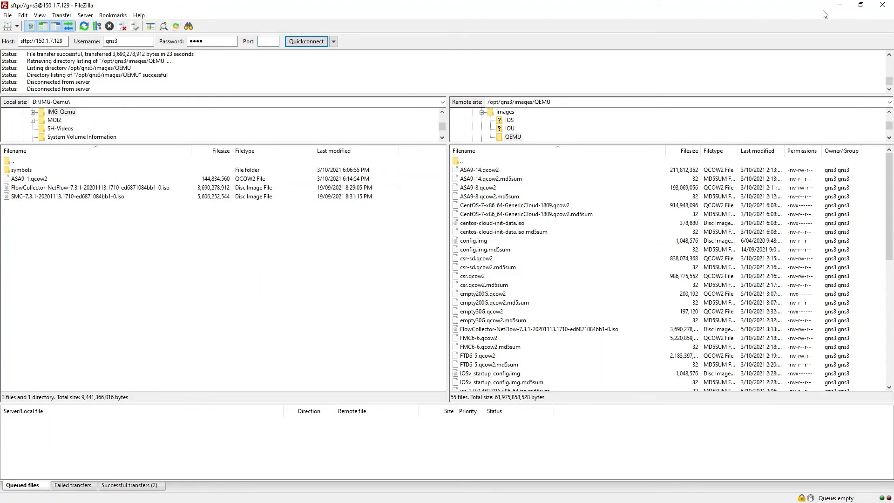
pyautogui.hotkey('alt', 'Tab')
# Paste the copied Flow Collector ISO file name as the cdrom image and accept empty200G.qcow2 as the disk image.
pyautogui.press('BackSpace')
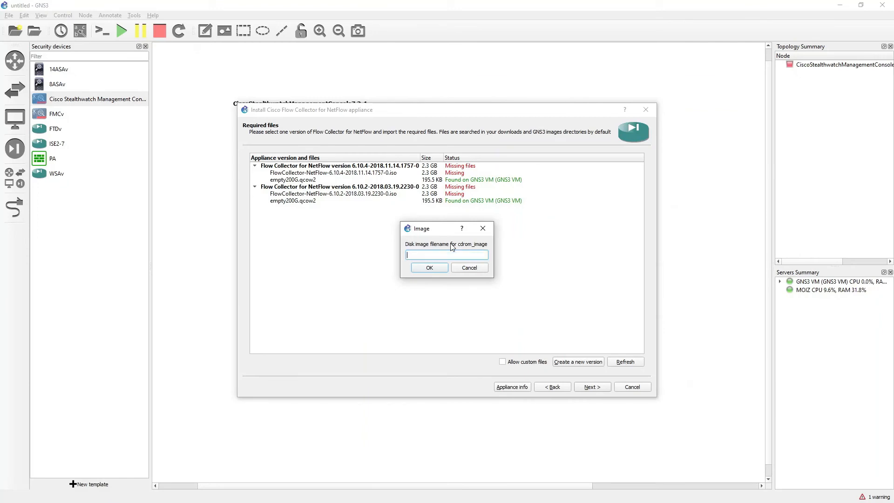
pyautogui.hotkey('ctrl', 'v')
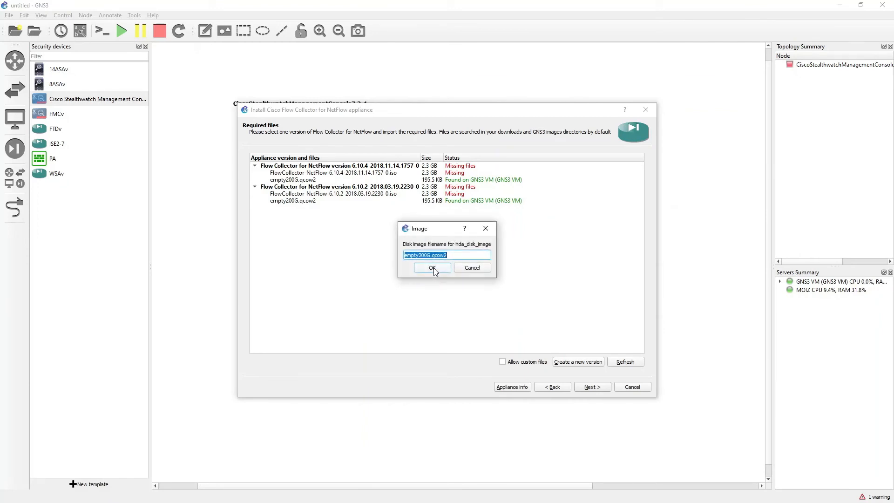
pyautogui.click(433, 271)
# Install Flow Collector for NetFlow version 7.3, finish the wizard, and place a Flow Collector node in the workspace.
pyautogui.click(470, 215)
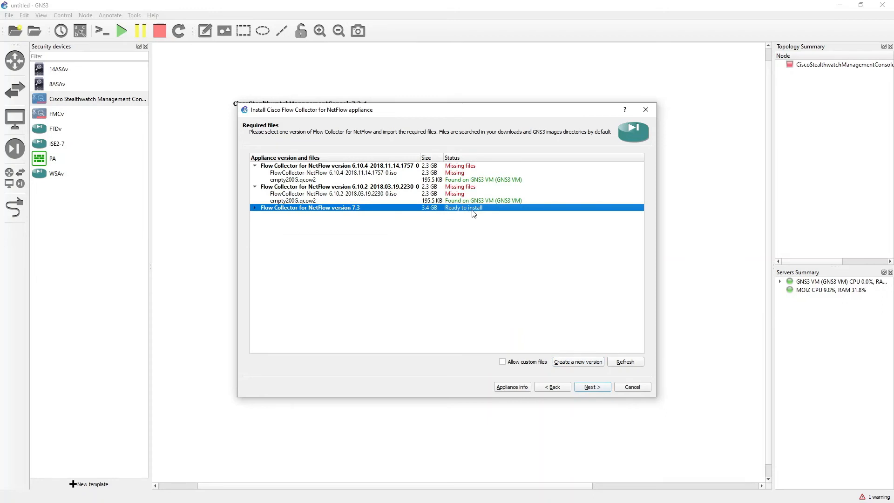
pyautogui.click(593, 387)
pyautogui.click(486, 266)
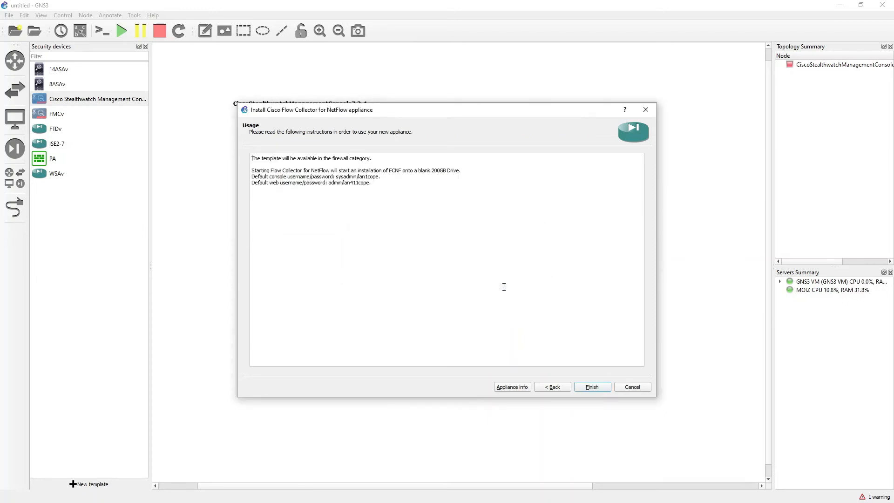
pyautogui.click(592, 387)
pyautogui.click(536, 266)
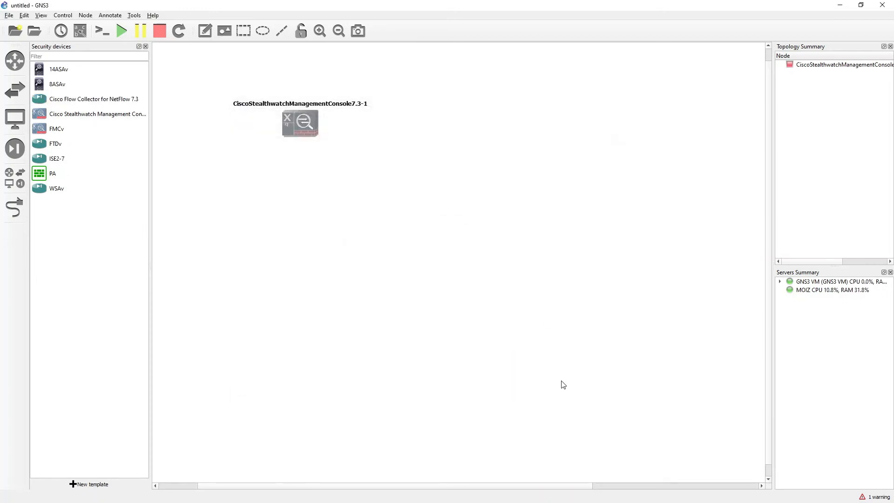
pyautogui.moveTo(47, 104); pyautogui.dragTo(473, 115)
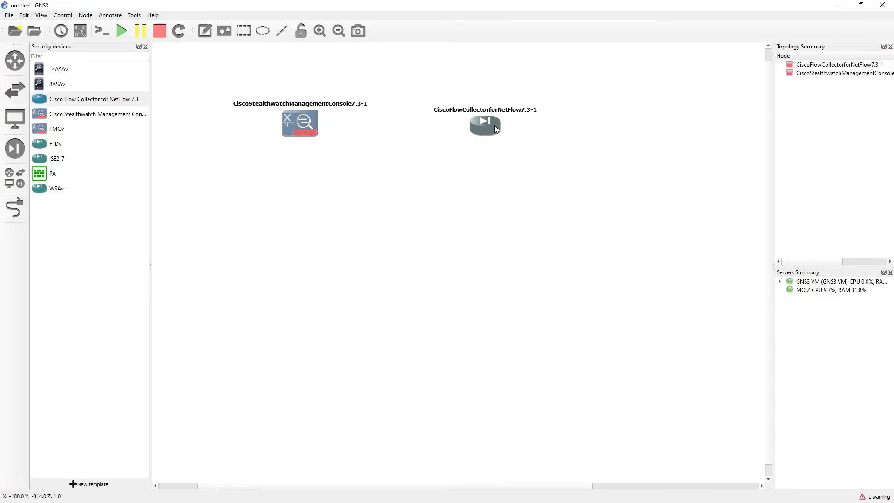
# Start the SMC node and open its console window.
pyautogui.rightClick(298, 125)
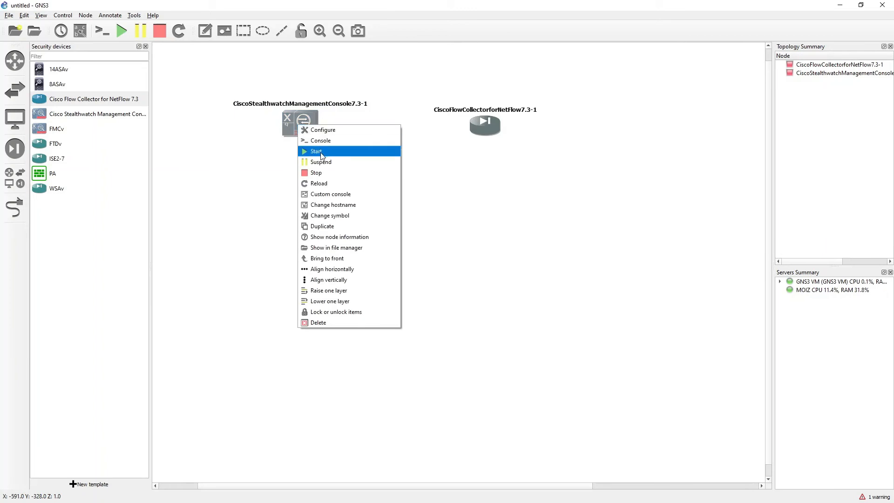
pyautogui.click(320, 152)
pyautogui.rightClick(305, 128)
pyautogui.click(328, 154)
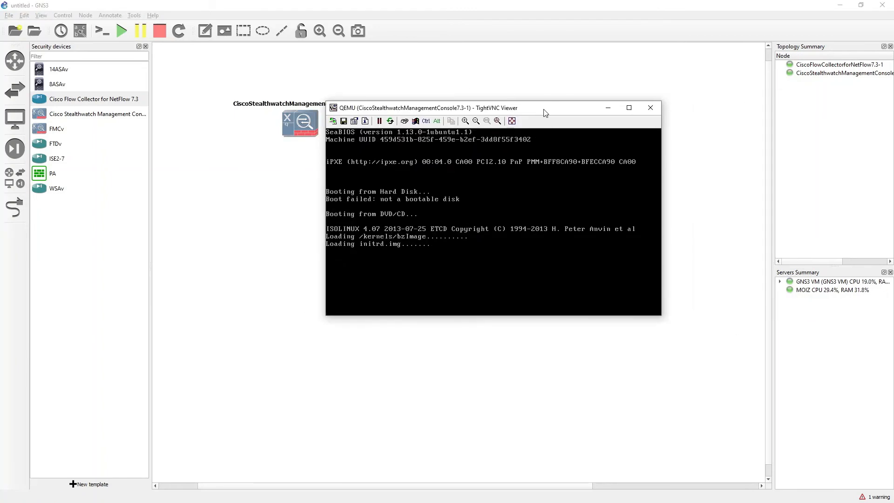
pyautogui.moveTo(568, 110); pyautogui.dragTo(506, 133)
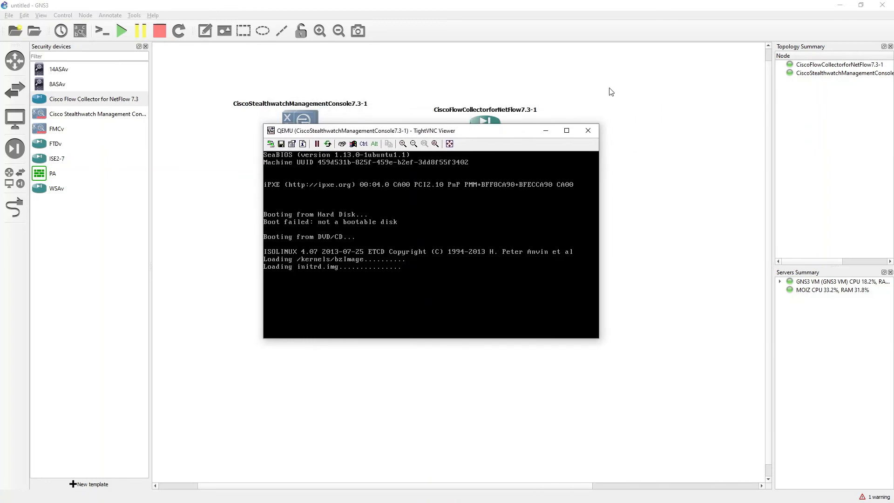
# Review the SMC node's general configuration settings such as RAM and vCPUs.
pyautogui.click(336, 124)
pyautogui.rightClick(295, 126)
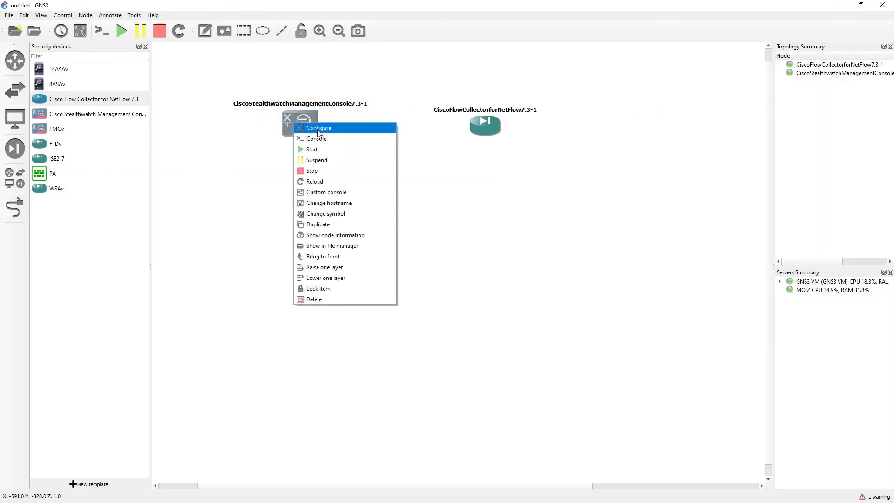
pyautogui.click(329, 130)
pyautogui.moveTo(370, 211); pyautogui.dragTo(339, 224)
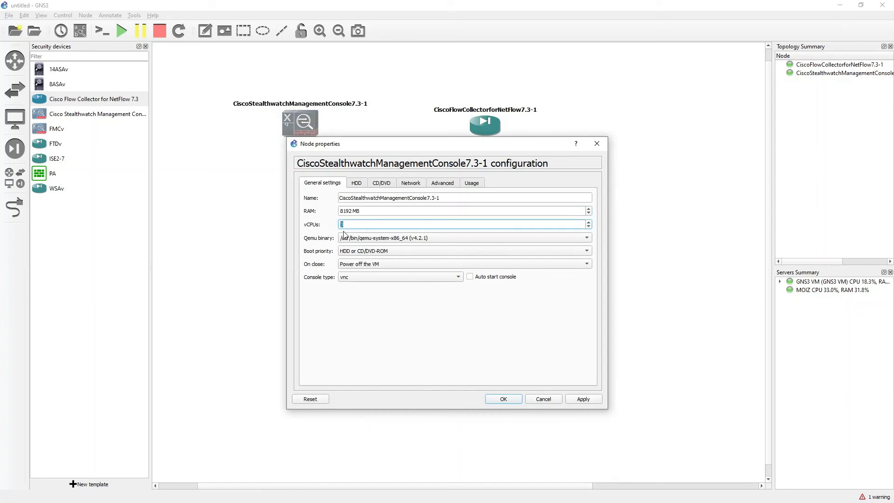
pyautogui.click(504, 399)
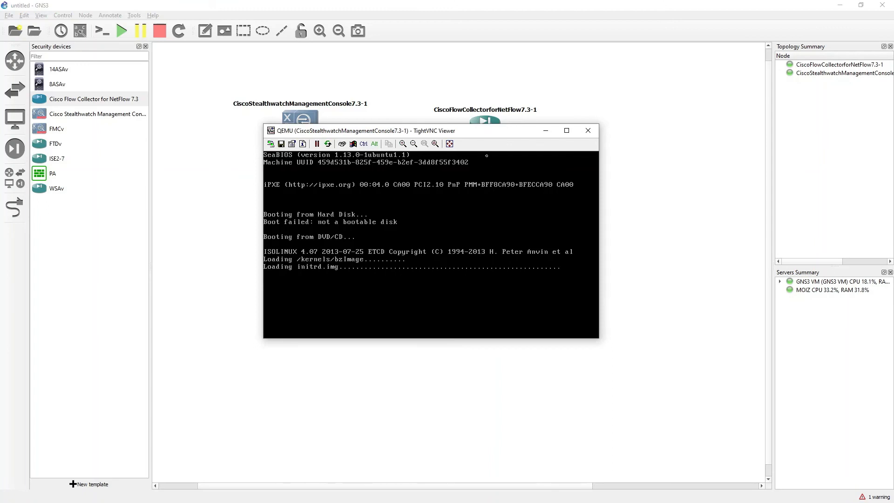
pyautogui.moveTo(487, 134); pyautogui.dragTo(457, 162)
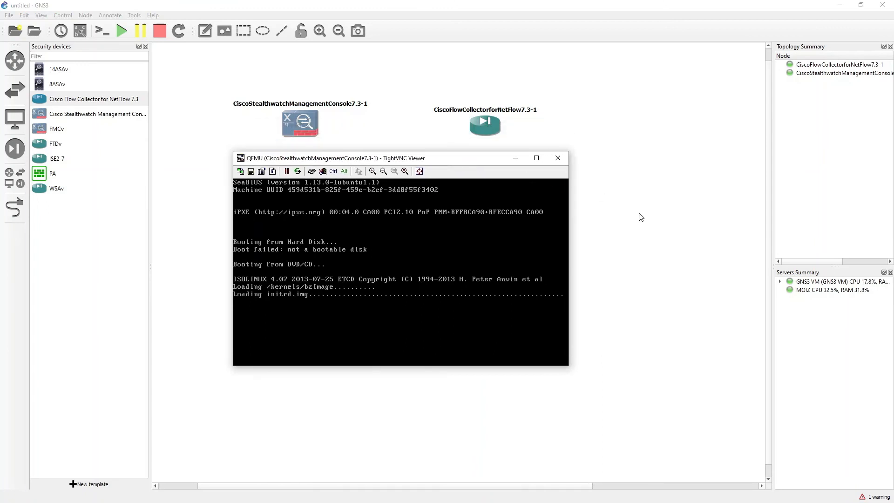
pyautogui.click(641, 217)
# Review the Flow Collector node's general configuration settings such as RAM and vCPUs.
pyautogui.rightClick(482, 125)
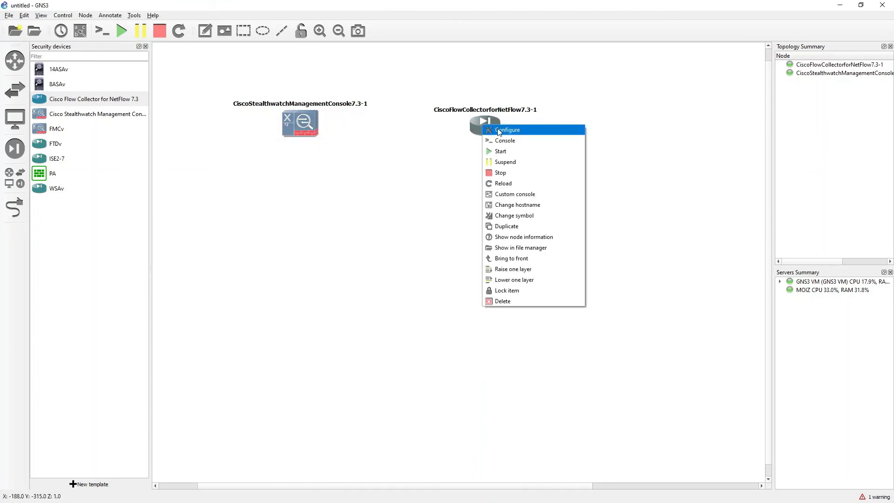
pyautogui.click(499, 131)
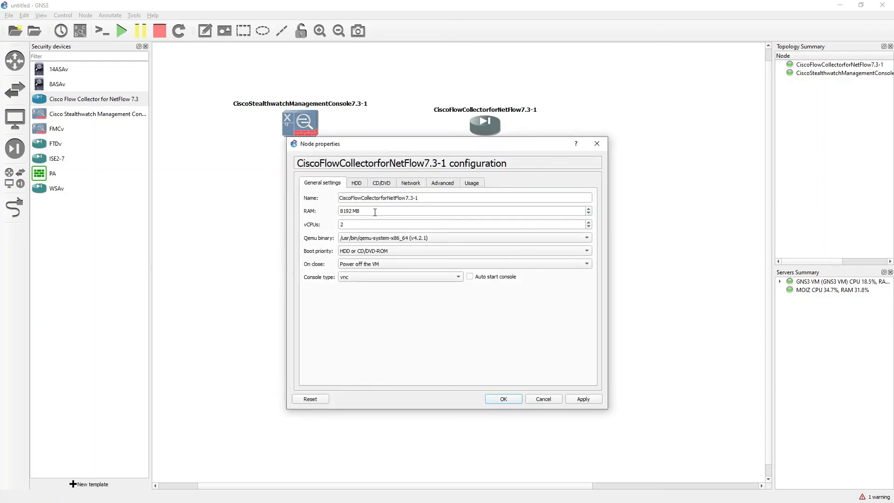
pyautogui.moveTo(374, 212); pyautogui.dragTo(331, 206)
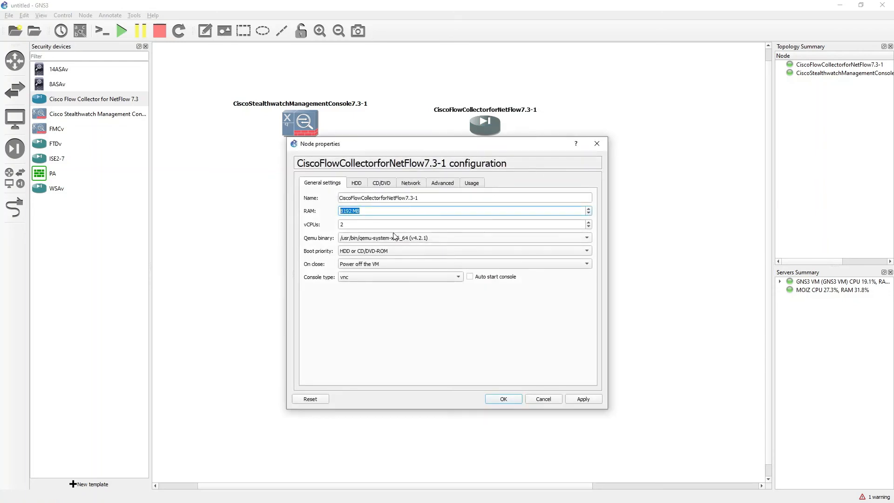
pyautogui.moveTo(362, 225); pyautogui.dragTo(320, 228)
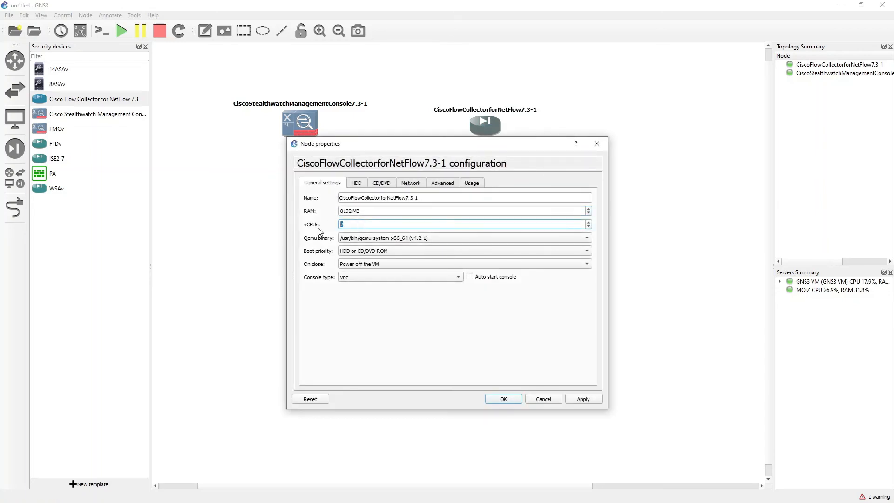
pyautogui.click(505, 399)
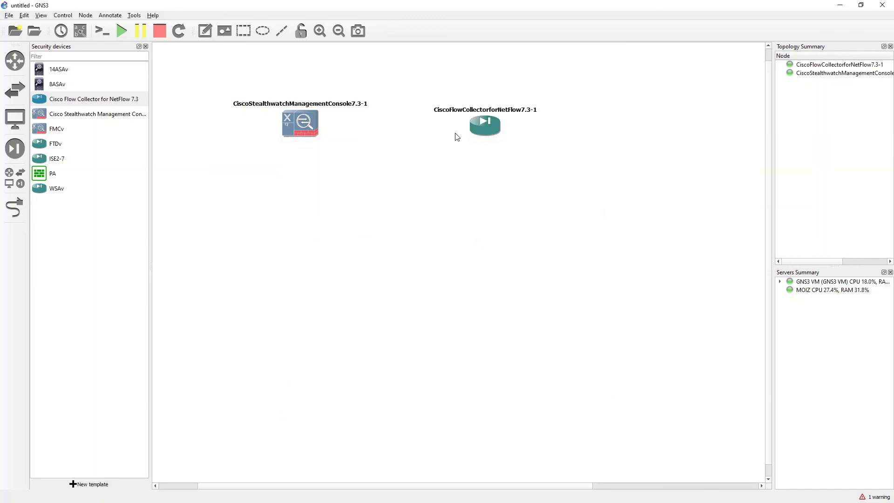
# Start the Flow Collector node, open its console, and arrange both console windows side by side.
pyautogui.rightClick(481, 128)
pyautogui.click(502, 145)
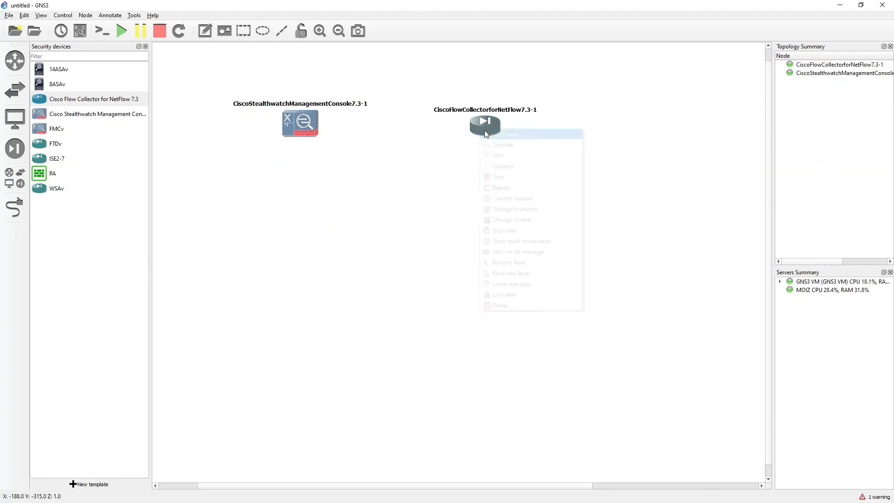
pyautogui.moveTo(893, 167); pyautogui.dragTo(557, 154)
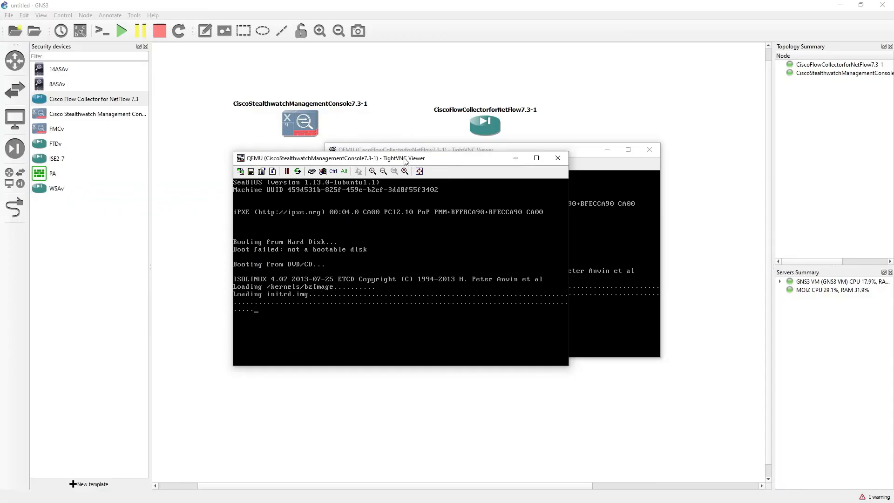
pyautogui.moveTo(403, 158); pyautogui.dragTo(215, 86)
pyautogui.moveTo(445, 148); pyautogui.dragTo(534, 89)
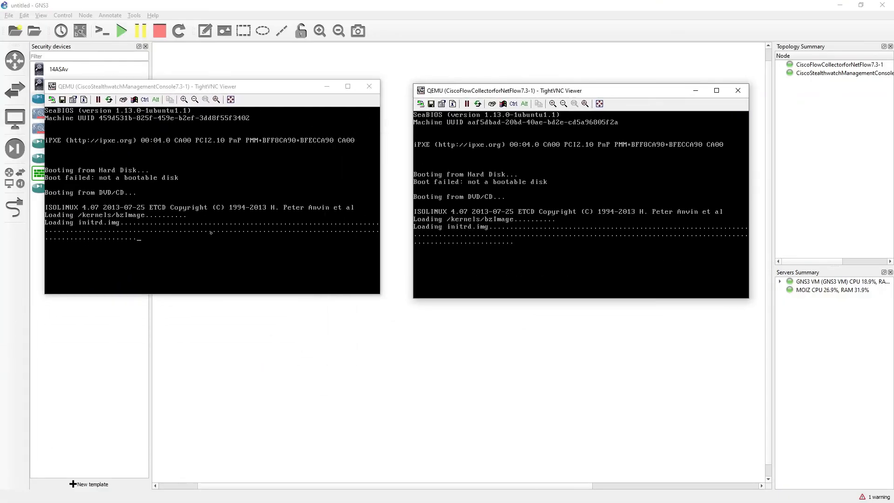